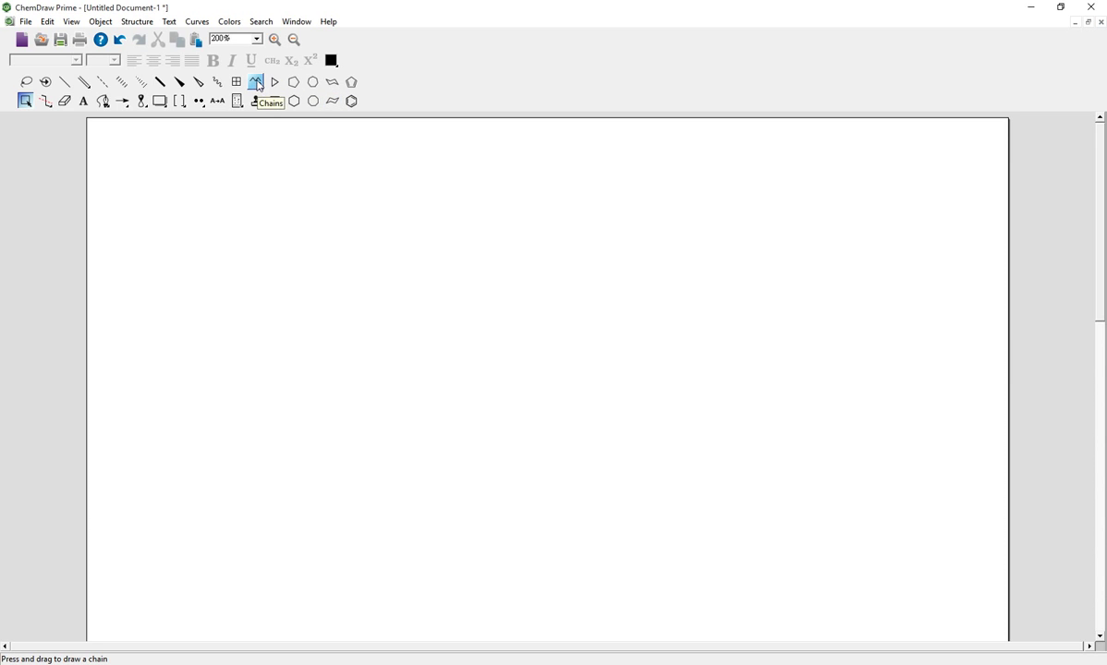
# Step: Draw a long zigzag carbon chain across the page top and a second chain forming fused hexagonal rings below it
pyautogui.click(258, 85)
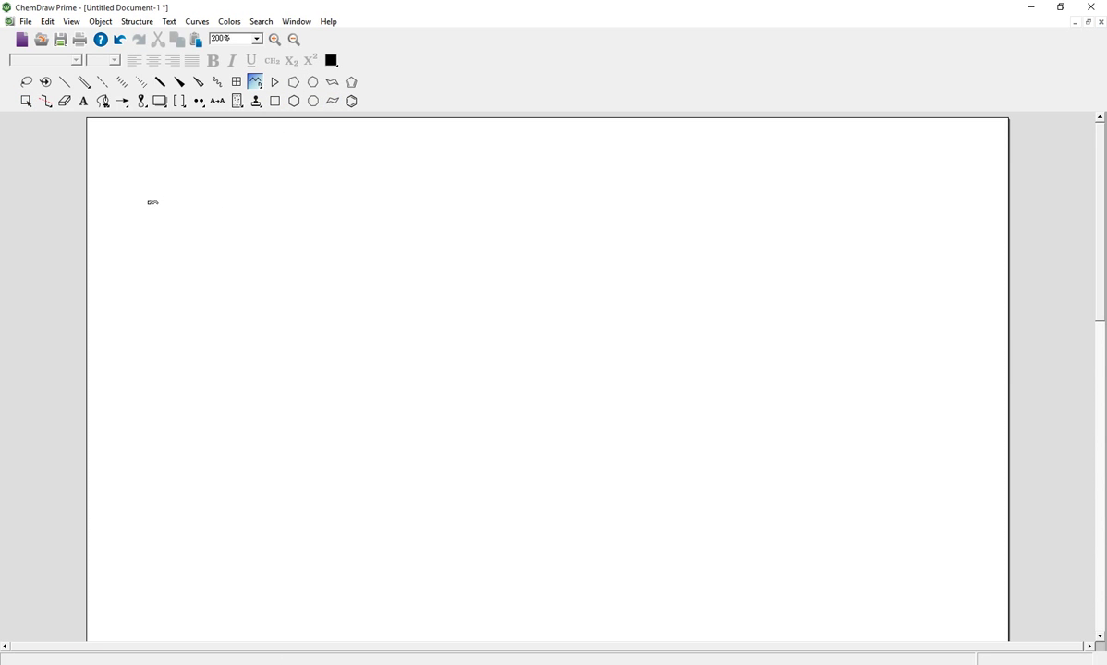
pyautogui.moveTo(151, 202)
pyautogui.mouseDown()
pyautogui.moveTo(440, 220)
pyautogui.moveTo(587, 244)
pyautogui.moveTo(875, 251)
pyautogui.mouseUp()
pyautogui.moveTo(139, 295)
pyautogui.mouseDown()
pyautogui.moveTo(157, 319)
pyautogui.moveTo(610, 338)
pyautogui.moveTo(751, 372)
pyautogui.moveTo(748, 418)
pyautogui.moveTo(684, 448)
pyautogui.moveTo(598, 435)
pyautogui.moveTo(562, 378)
pyautogui.moveTo(533, 376)
pyautogui.moveTo(688, 349)
pyautogui.moveTo(645, 365)
pyautogui.moveTo(599, 429)
pyautogui.moveTo(498, 447)
pyautogui.moveTo(462, 428)
pyautogui.moveTo(480, 369)
pyautogui.moveTo(534, 365)
pyautogui.moveTo(480, 324)
pyautogui.moveTo(453, 341)
pyautogui.moveTo(434, 437)
pyautogui.moveTo(358, 470)
pyautogui.moveTo(534, 513)
pyautogui.moveTo(483, 448)
pyautogui.moveTo(377, 455)
pyautogui.moveTo(355, 445)
pyautogui.moveTo(316, 367)
pyautogui.moveTo(344, 330)
pyautogui.moveTo(353, 404)
pyautogui.moveTo(323, 402)
pyautogui.moveTo(231, 437)
pyautogui.moveTo(177, 486)
pyautogui.moveTo(401, 457)
pyautogui.moveTo(449, 515)
pyautogui.moveTo(445, 440)
pyautogui.moveTo(411, 412)
pyautogui.moveTo(347, 381)
pyautogui.mouseUp()
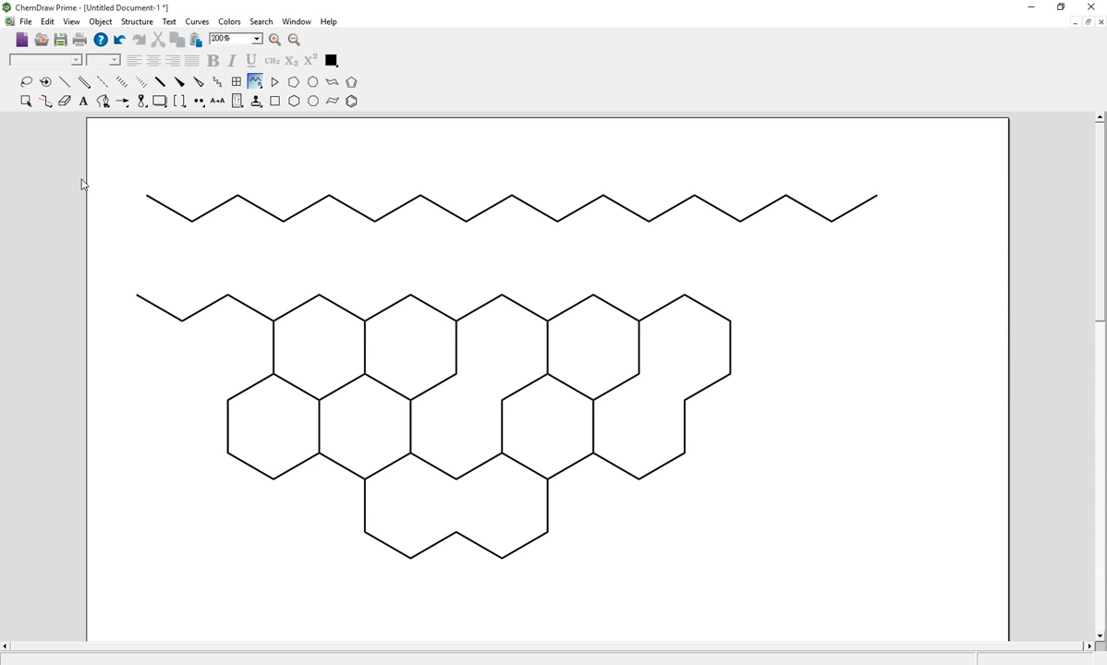
# Step: Delete the fused-ring structure and shift the long zigzag chain lower on the page
pyautogui.click(26, 102)
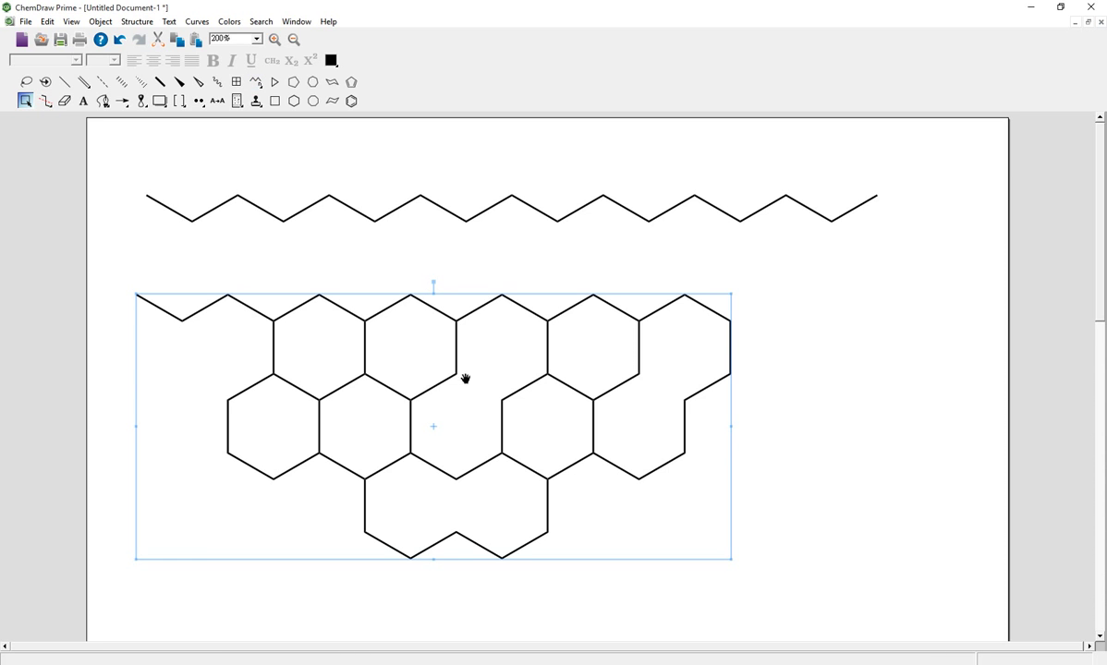
pyautogui.moveTo(467, 378); pyautogui.dragTo(548, 389)
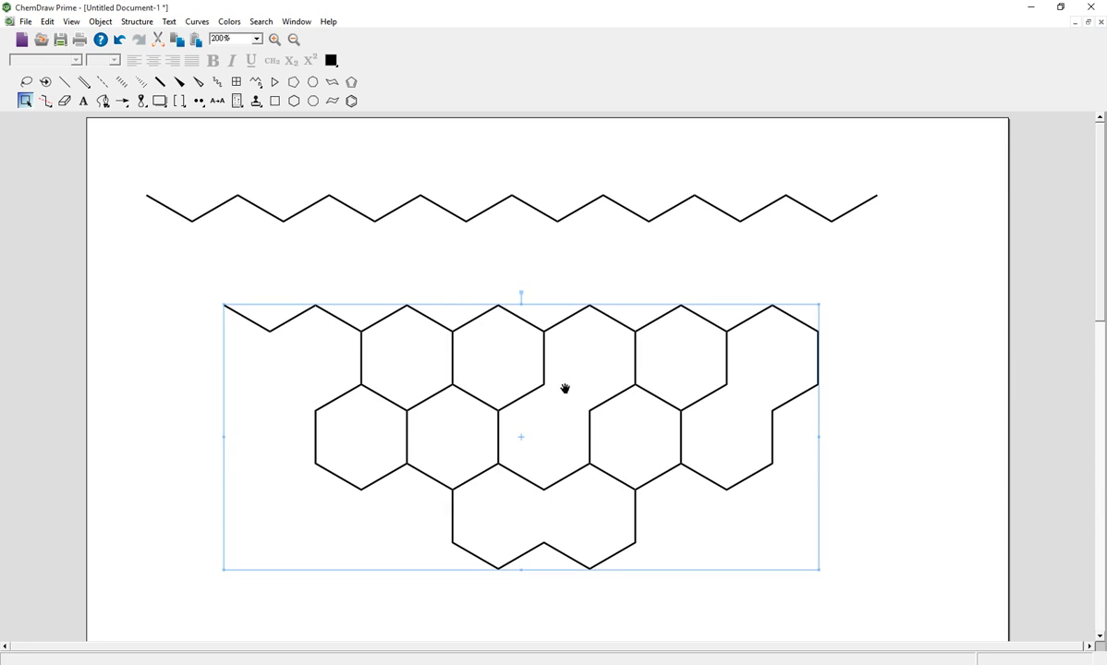
pyautogui.press('Delete')
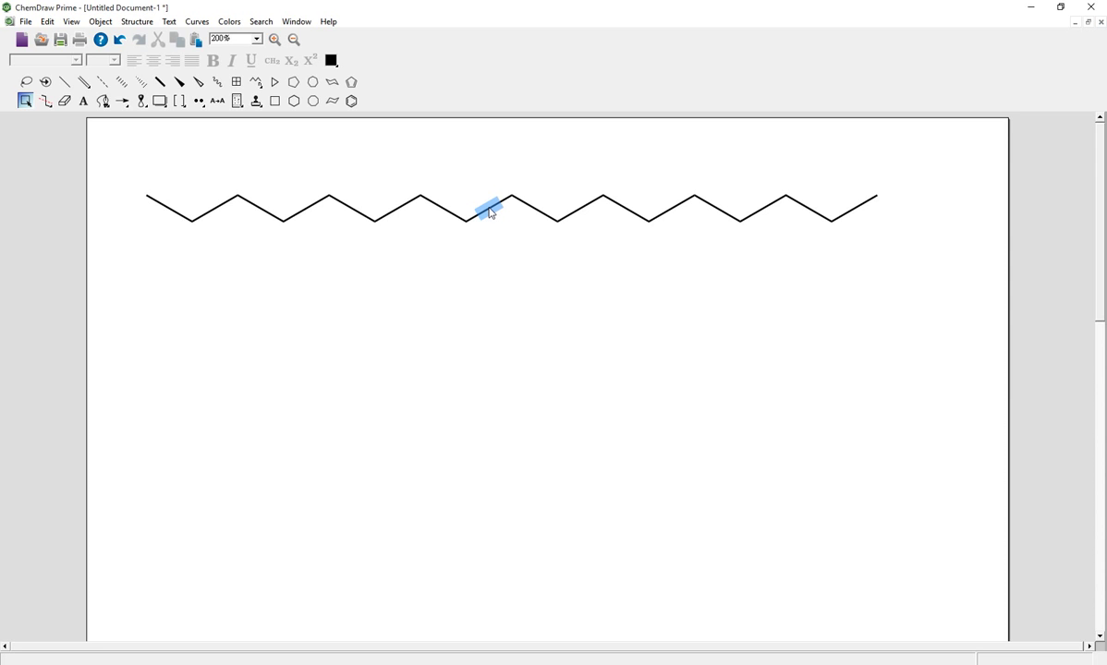
pyautogui.moveTo(489, 212); pyautogui.dragTo(508, 287)
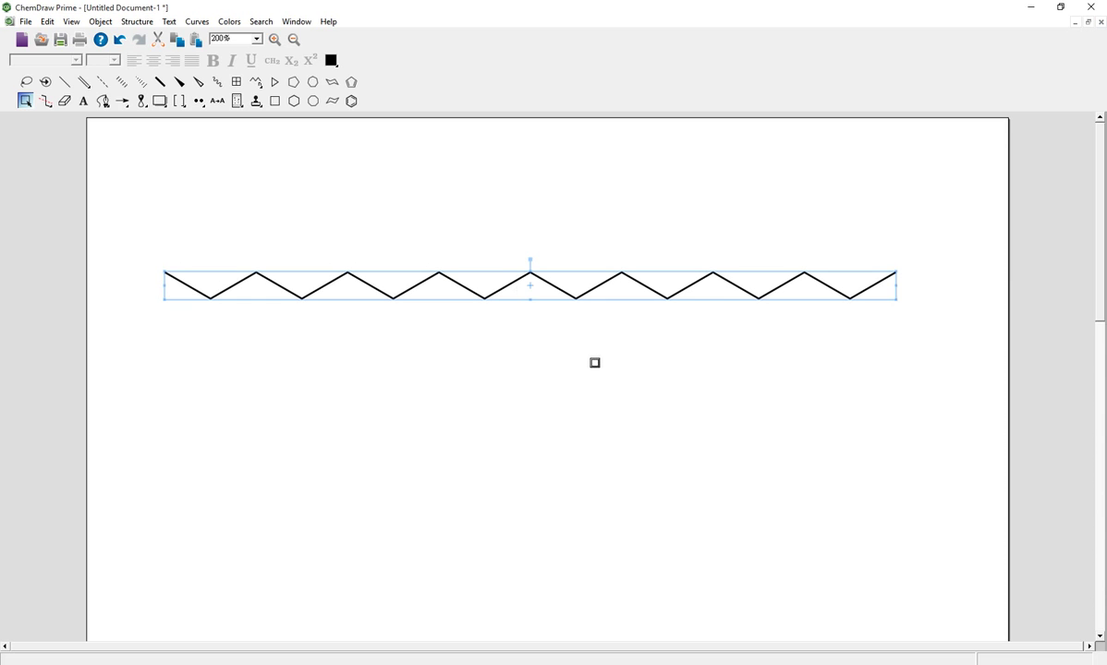
# Step: Copy the right-hand section of the long chain into four short chains arranged in two rows below it
pyautogui.click(520, 323)
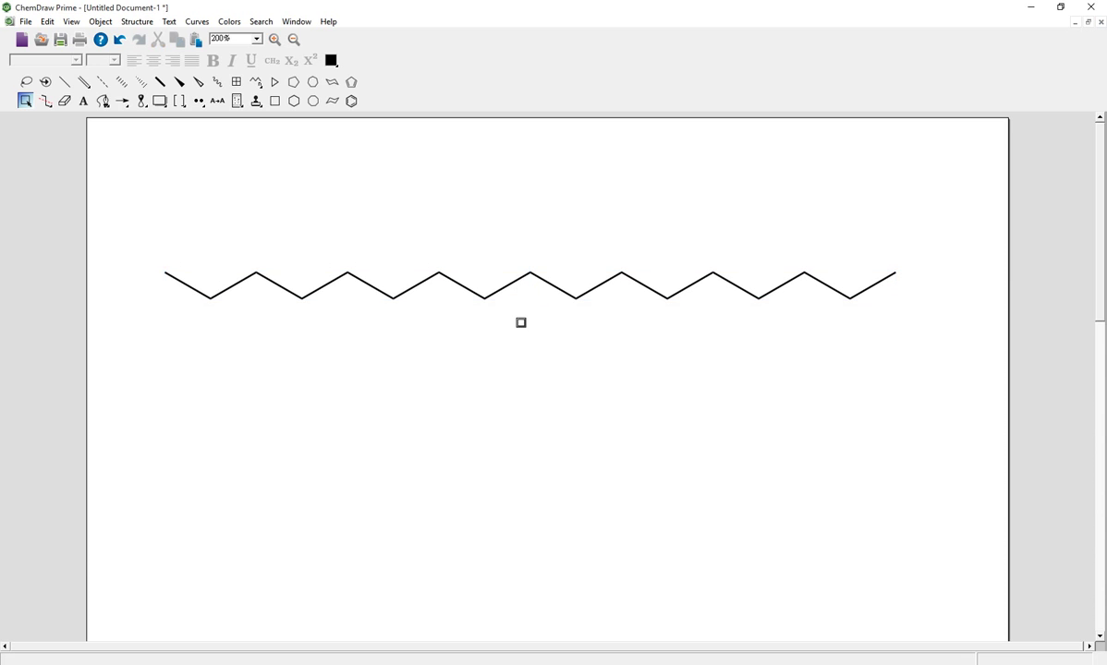
pyautogui.click(30, 86)
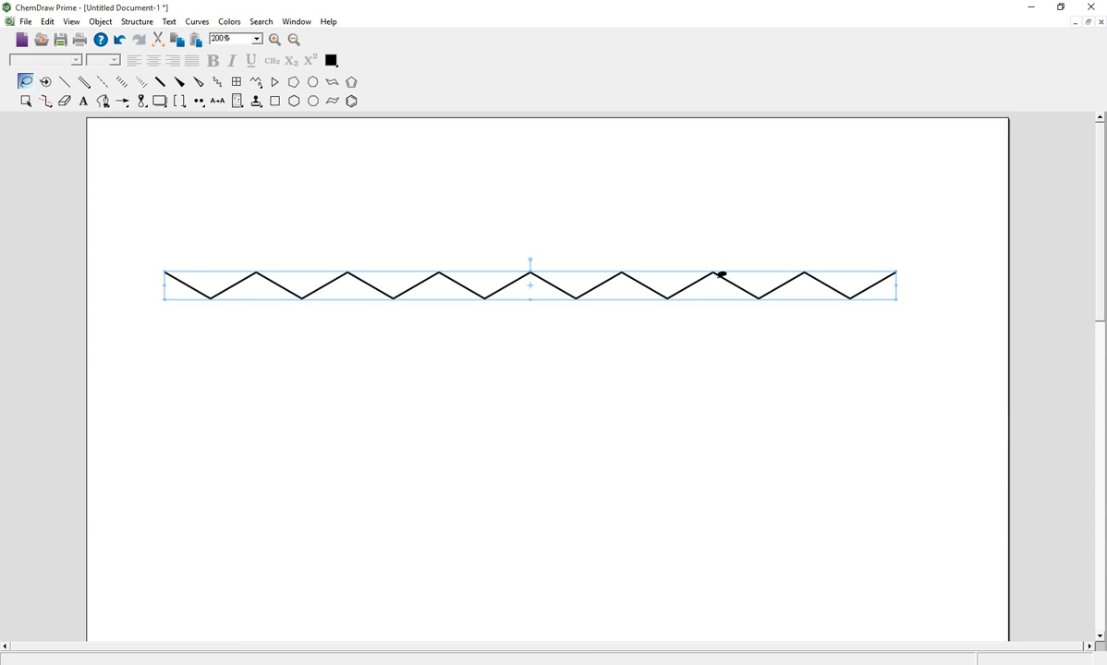
pyautogui.moveTo(656, 241)
pyautogui.mouseDown()
pyautogui.moveTo(588, 257)
pyautogui.moveTo(613, 299)
pyautogui.moveTo(682, 341)
pyautogui.moveTo(920, 334)
pyautogui.moveTo(935, 282)
pyautogui.moveTo(895, 252)
pyautogui.moveTo(835, 252)
pyautogui.moveTo(841, 260)
pyautogui.mouseUp()
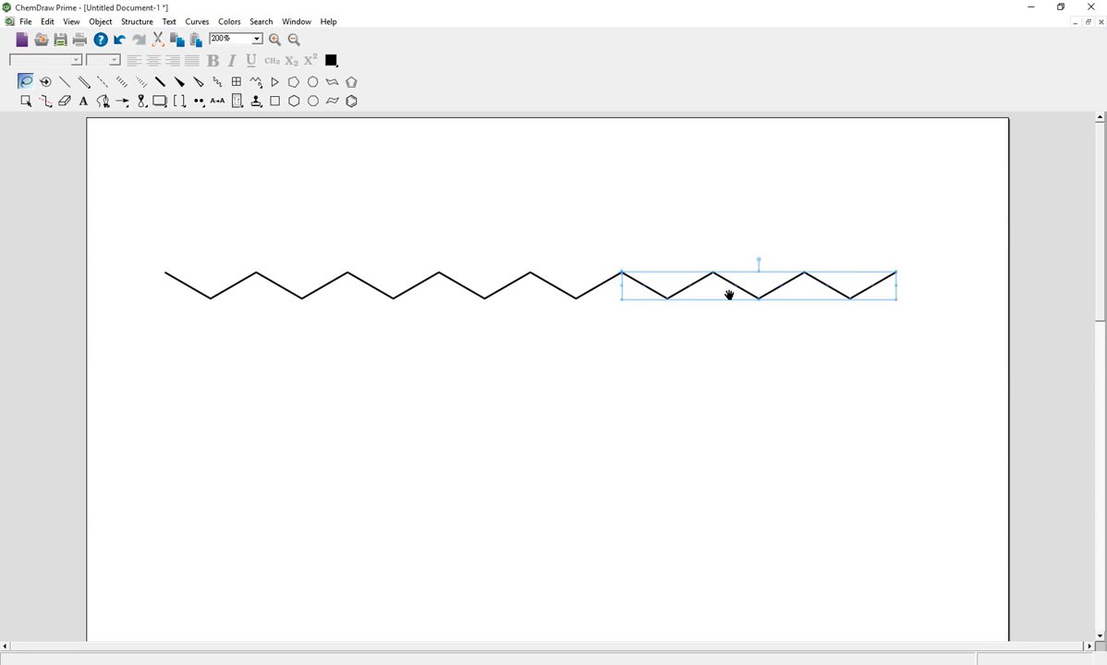
pyautogui.moveTo(729, 295); pyautogui.dragTo(377, 407)
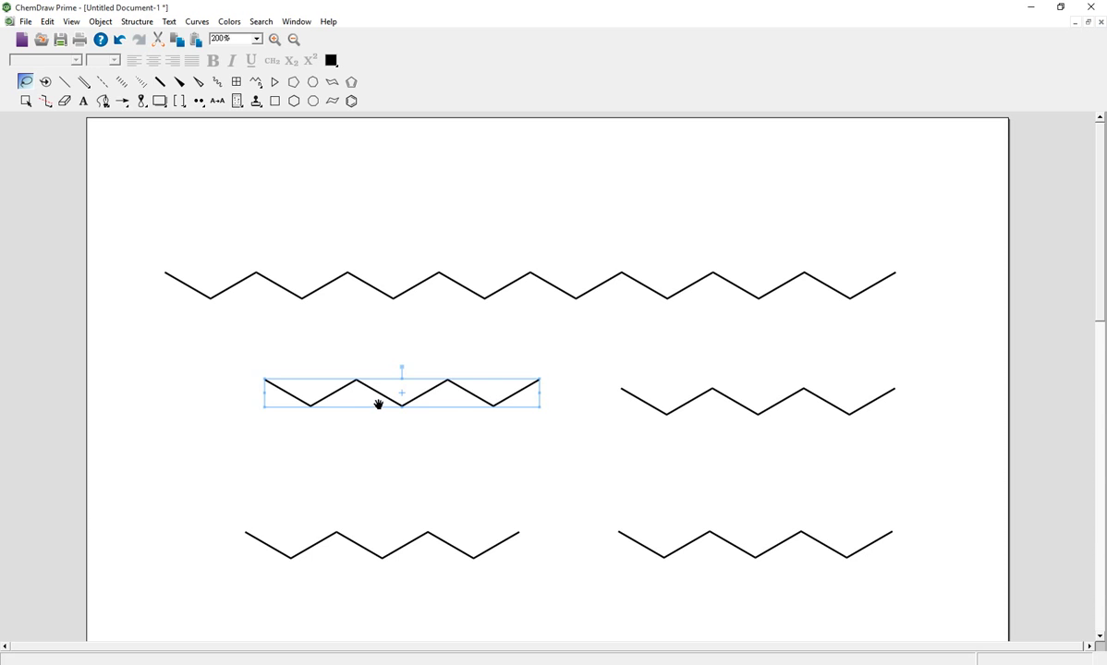
pyautogui.moveTo(477, 397)
pyautogui.mouseDown()
pyautogui.moveTo(385, 401)
pyautogui.moveTo(429, 439)
pyautogui.moveTo(398, 204)
pyautogui.moveTo(705, 301)
pyautogui.moveTo(710, 211)
pyautogui.moveTo(430, 445)
pyautogui.moveTo(460, 419)
pyautogui.moveTo(435, 412)
pyautogui.moveTo(583, 412)
pyautogui.moveTo(448, 425)
pyautogui.moveTo(453, 162)
pyautogui.moveTo(490, 426)
pyautogui.moveTo(453, 458)
pyautogui.moveTo(501, 426)
pyautogui.moveTo(581, 423)
pyautogui.moveTo(309, 423)
pyautogui.moveTo(499, 423)
pyautogui.moveTo(454, 430)
pyautogui.moveTo(454, 537)
pyautogui.moveTo(440, 426)
pyautogui.moveTo(453, 507)
pyautogui.moveTo(466, 400)
pyautogui.mouseUp()
pyautogui.click(27, 82)
# Step: Add a methyl and a side branch ending in a tert-butyl group to the upper-right chain
pyautogui.click(536, 360)
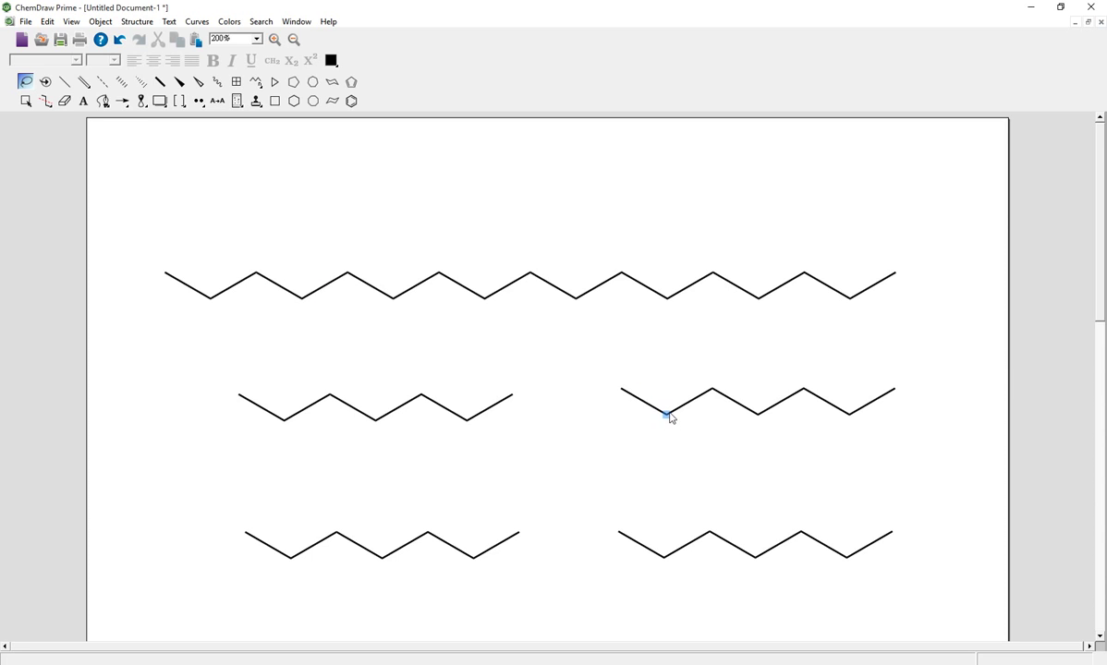
pyautogui.click(63, 85)
pyautogui.click(668, 416)
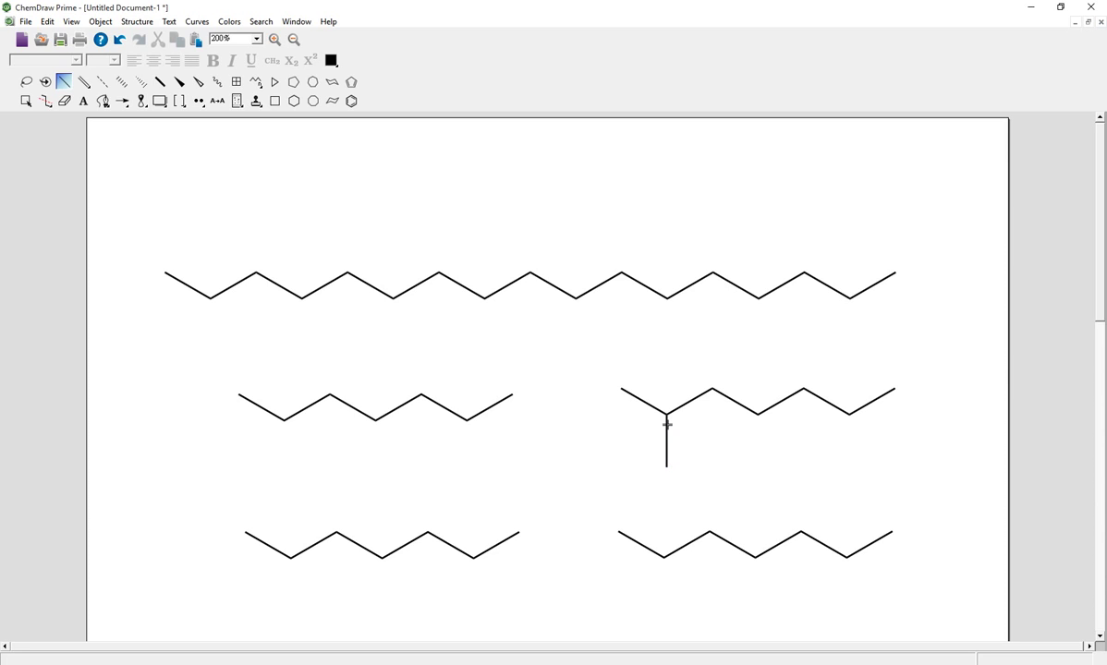
pyautogui.click(669, 416)
pyautogui.click(667, 470)
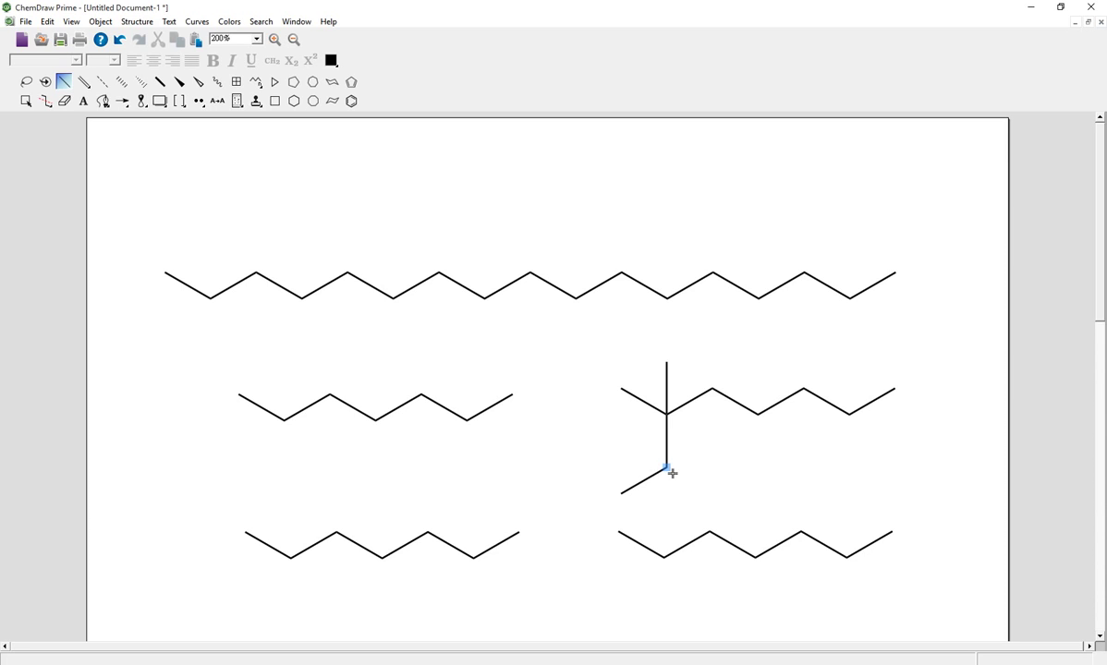
pyautogui.click(625, 498)
pyautogui.click(625, 498)
pyautogui.click(576, 469)
pyautogui.click(577, 470)
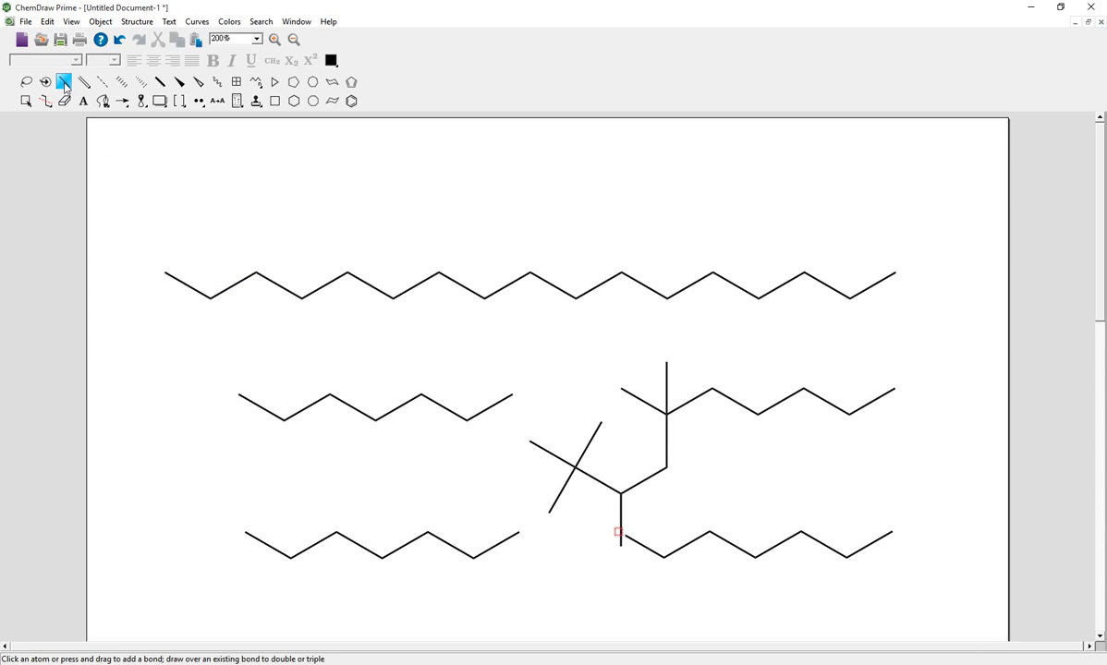
# Step: Make one top-chain bond a C=C double bond and two following bonds C≡C triple bonds
pyautogui.click(233, 288)
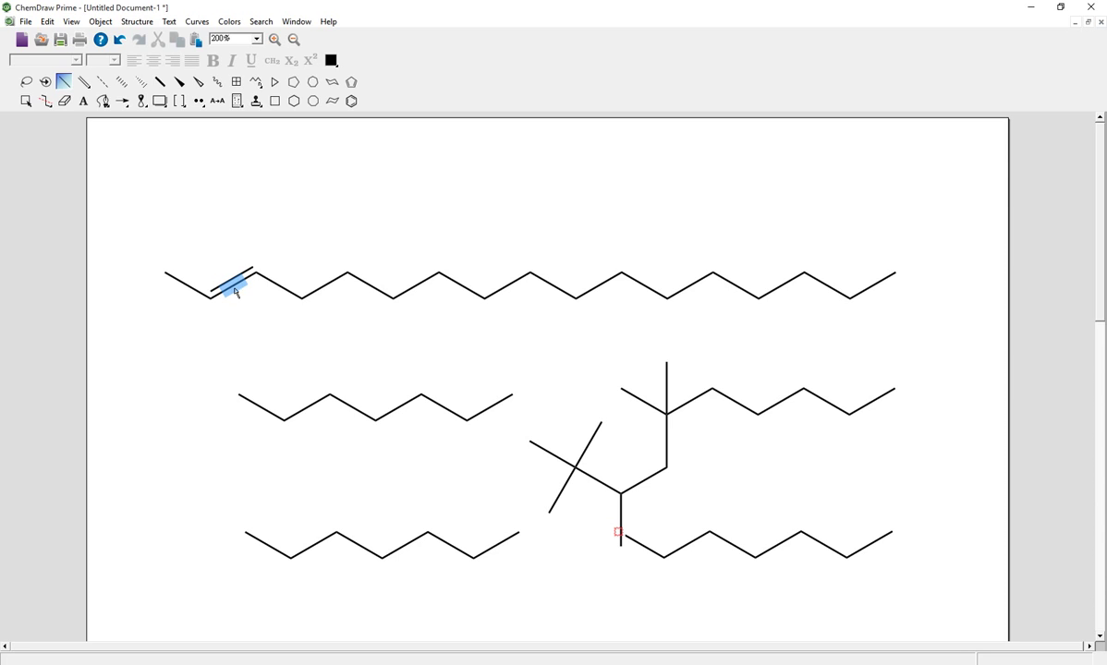
pyautogui.click(327, 288)
pyautogui.click(326, 289)
pyautogui.doubleClick(418, 288)
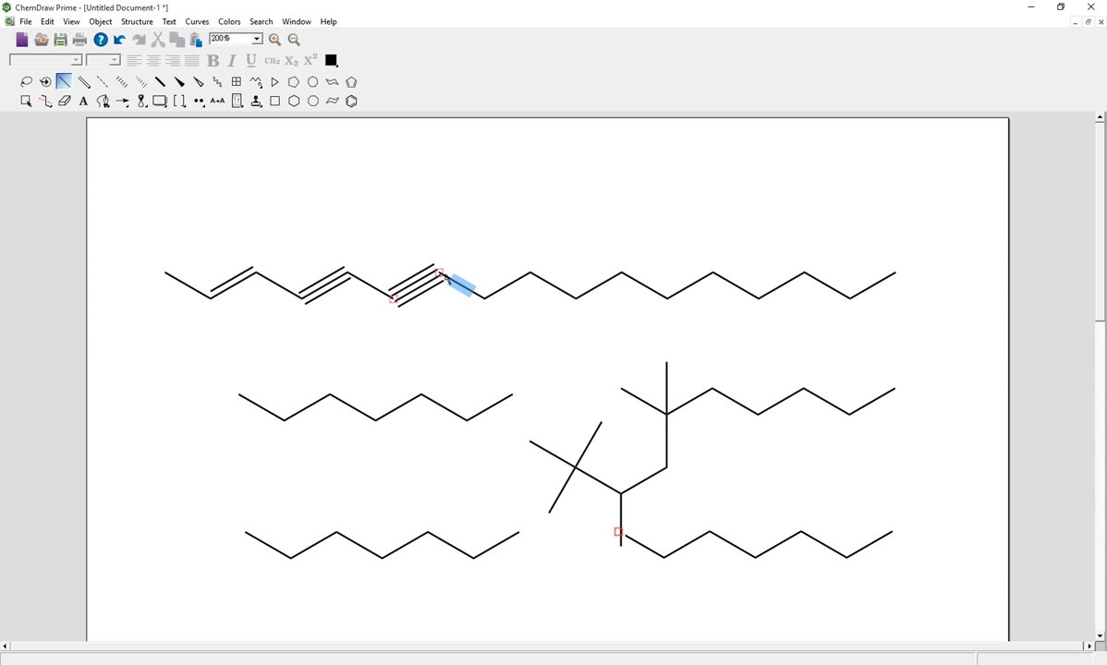
# Step: Replace successive top-chain carbons with S (SH), P, O and N (NH) atoms
pyautogui.moveTo(443, 277)
pyautogui.moveTo(396, 302)
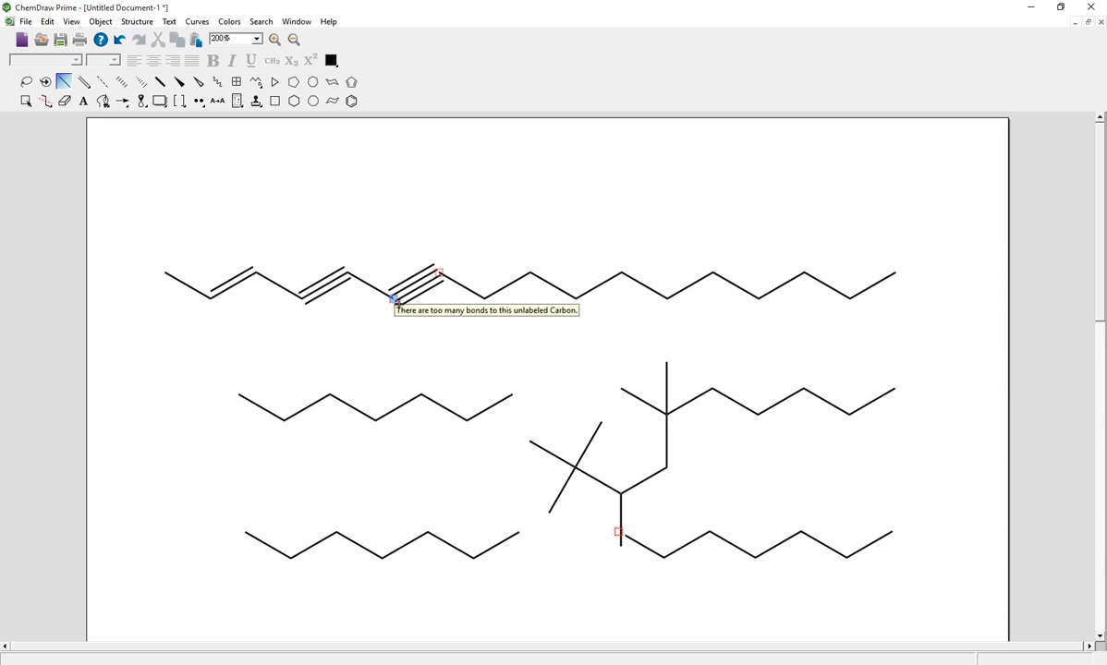
pyautogui.press('s')
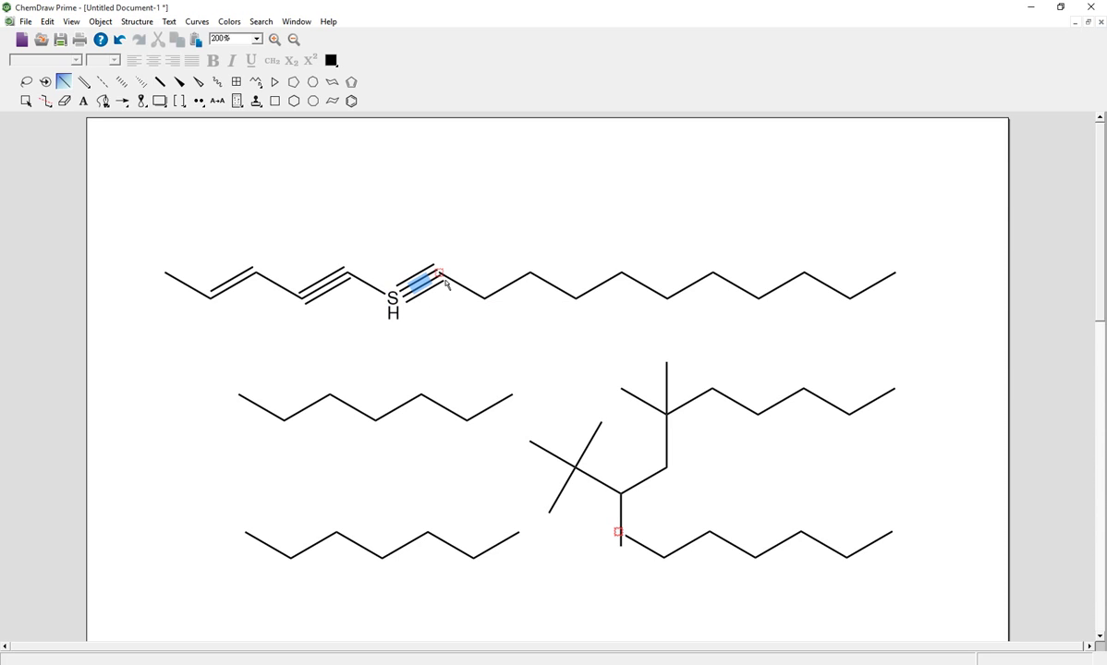
pyautogui.press('p')
pyautogui.press('o')
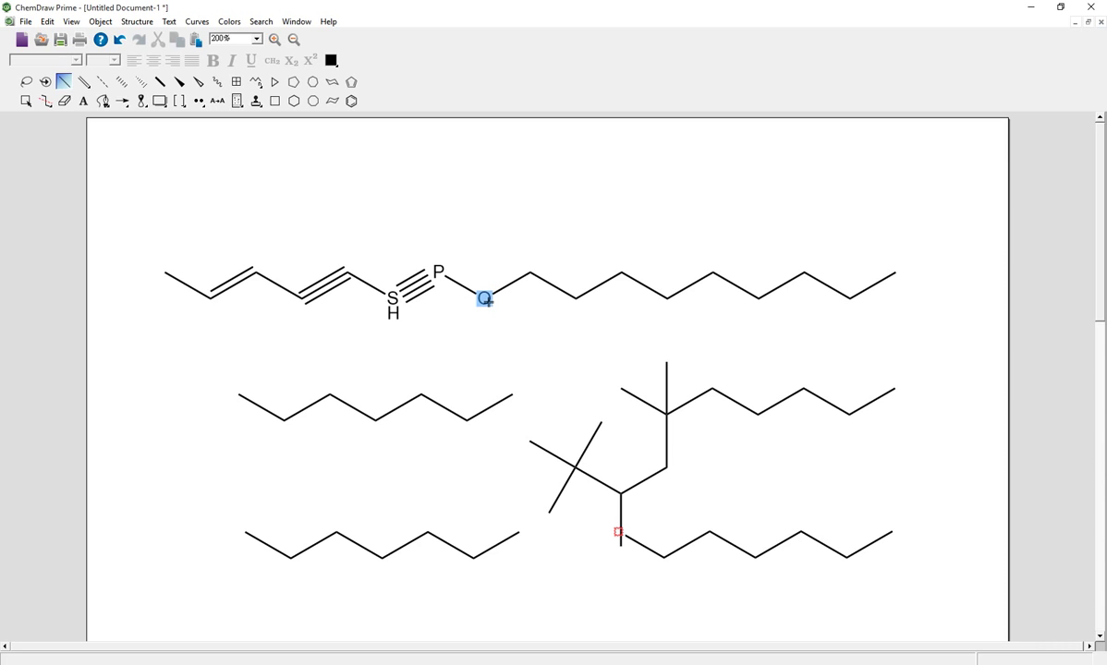
pyautogui.press('n')
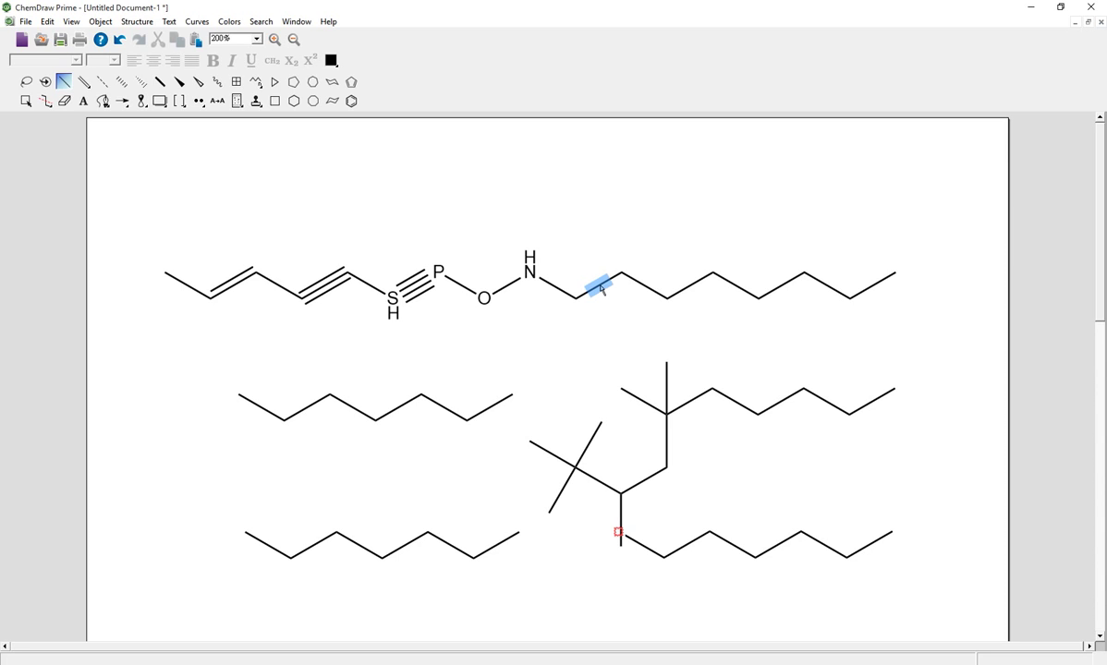
# Step: Fuse 5-, 6-, 7-, 8- and 6-membered rings in sequence onto the chain past the NH
pyautogui.press('5')
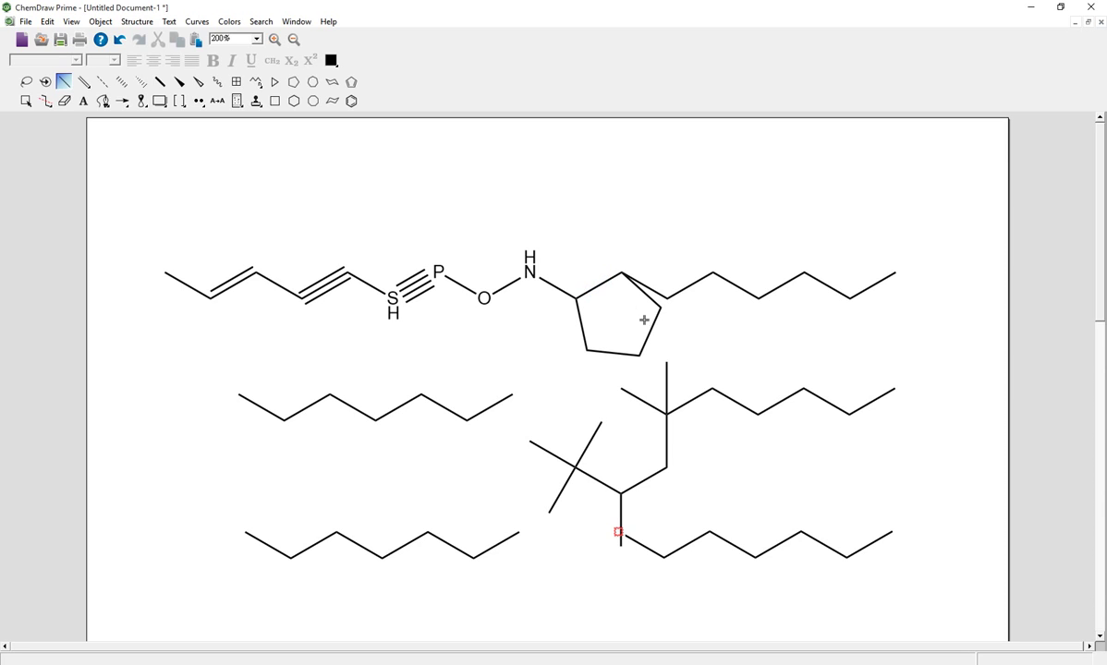
pyautogui.press('6')
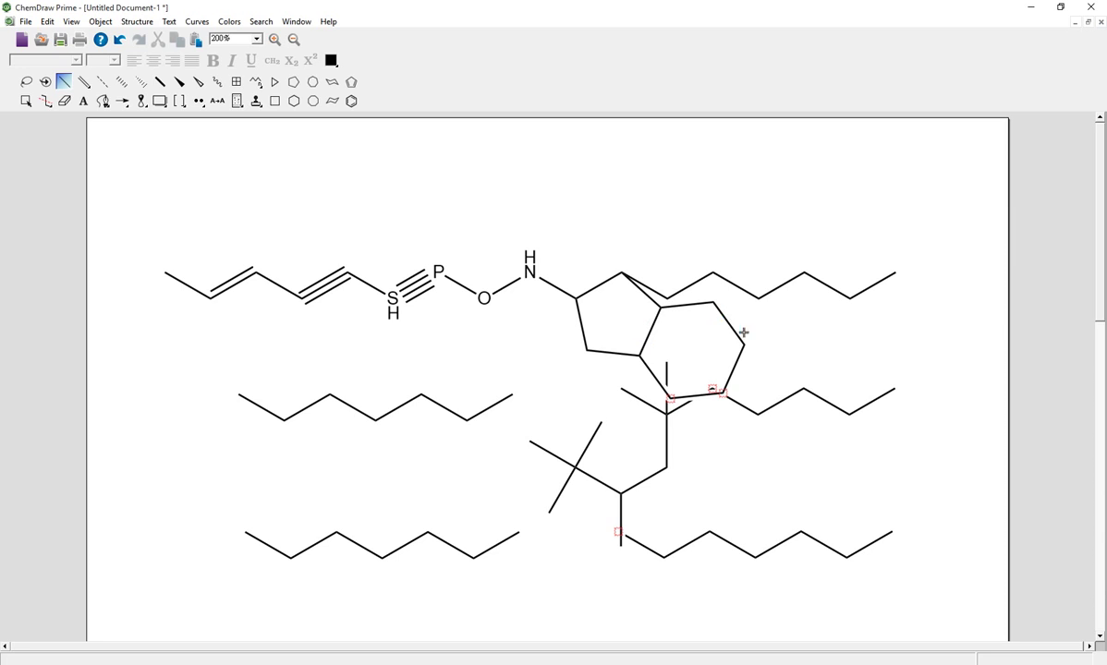
pyautogui.press('7')
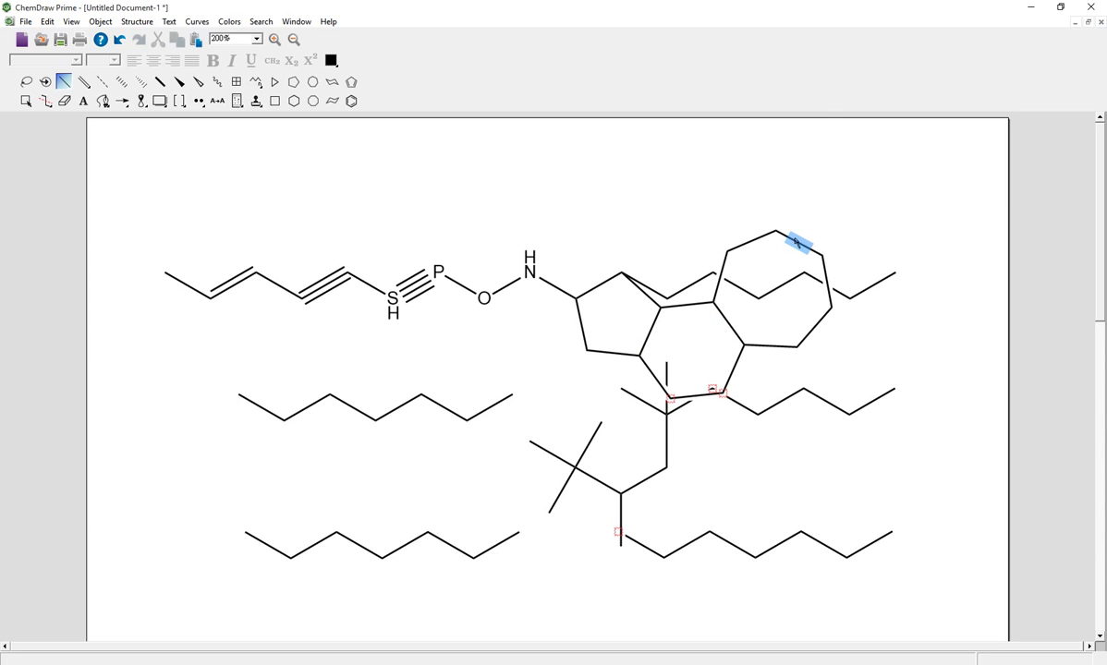
pyautogui.press('8')
pyautogui.press('6')
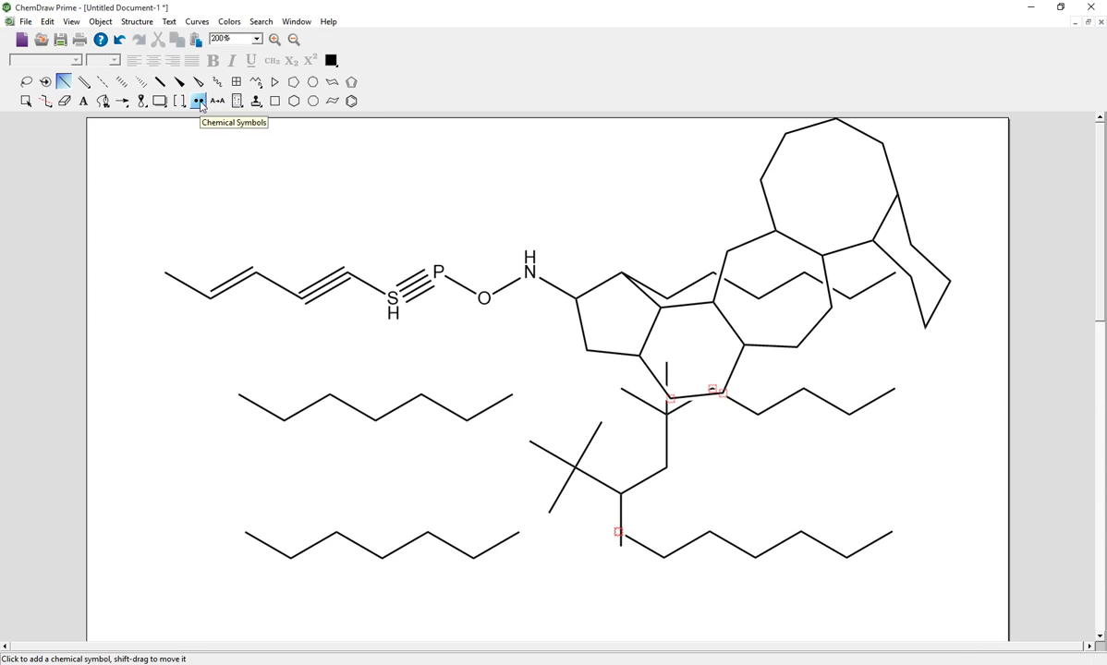
# Step: Place two lone-pair dots, below and above, on the oxygen between P and NH
pyautogui.moveTo(200, 104); pyautogui.dragTo(277, 120)
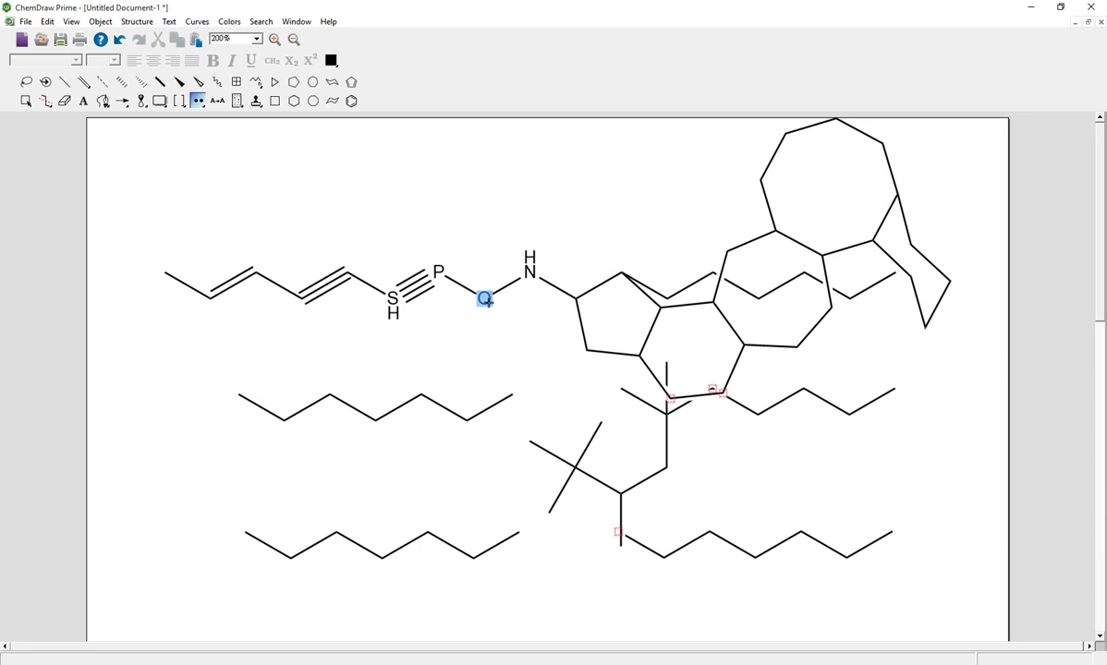
pyautogui.click(484, 298)
pyautogui.click(485, 299)
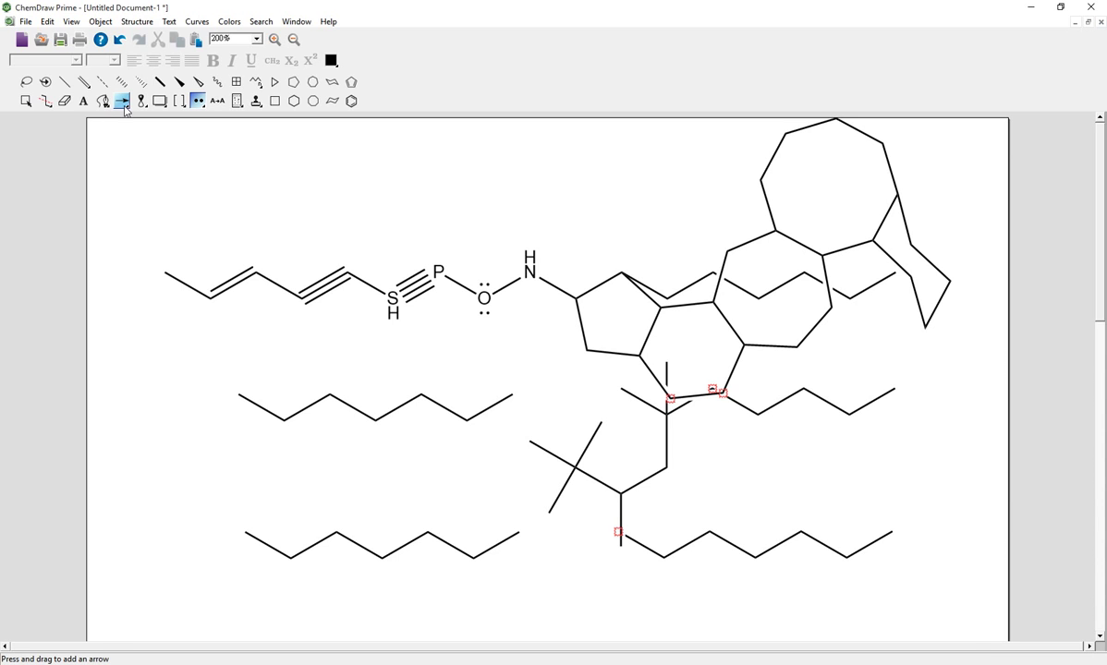
# Step: Draw a horizontal solid reaction arrow above the top chain and place an empty caption box below it
pyautogui.moveTo(123, 103); pyautogui.dragTo(171, 108)
pyautogui.moveTo(282, 186); pyautogui.dragTo(502, 193)
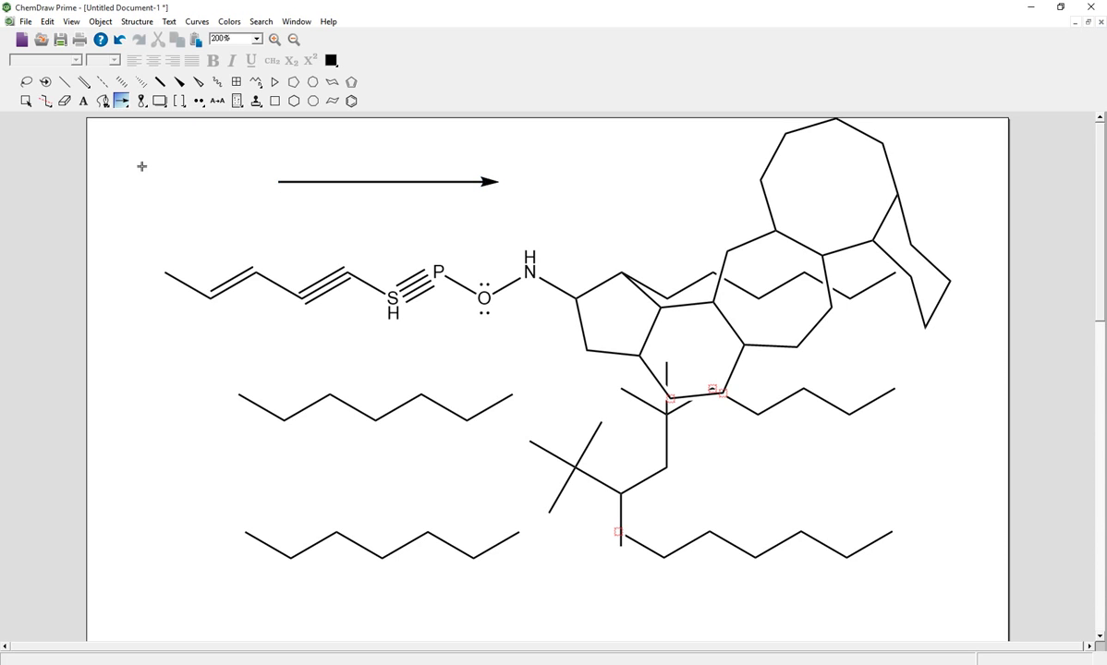
pyautogui.click(84, 102)
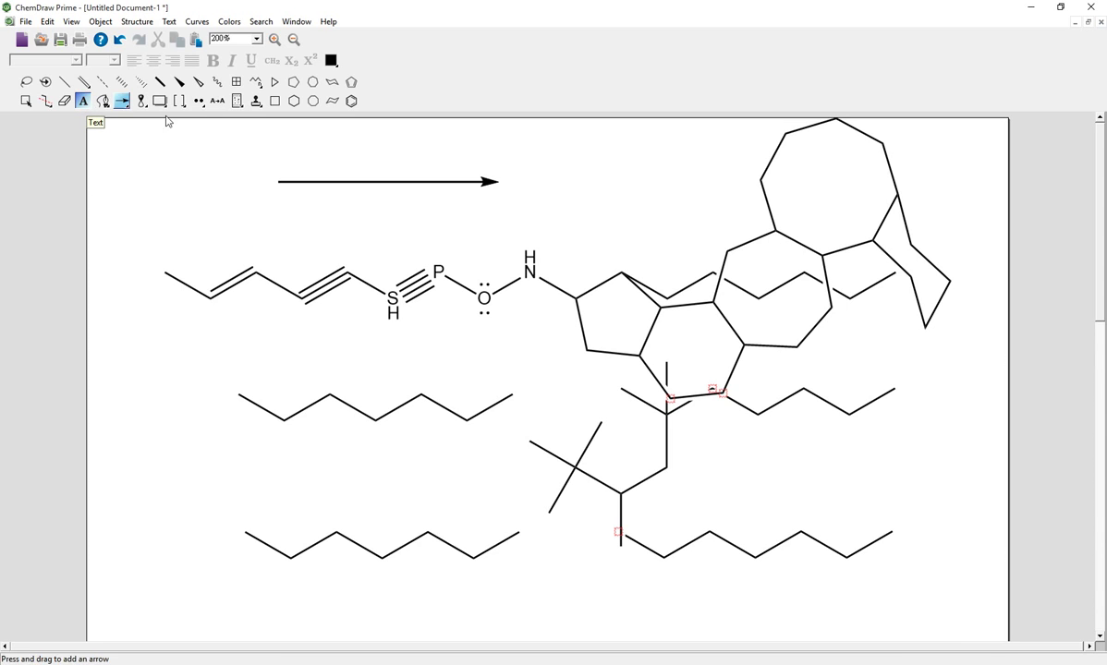
pyautogui.click(359, 168)
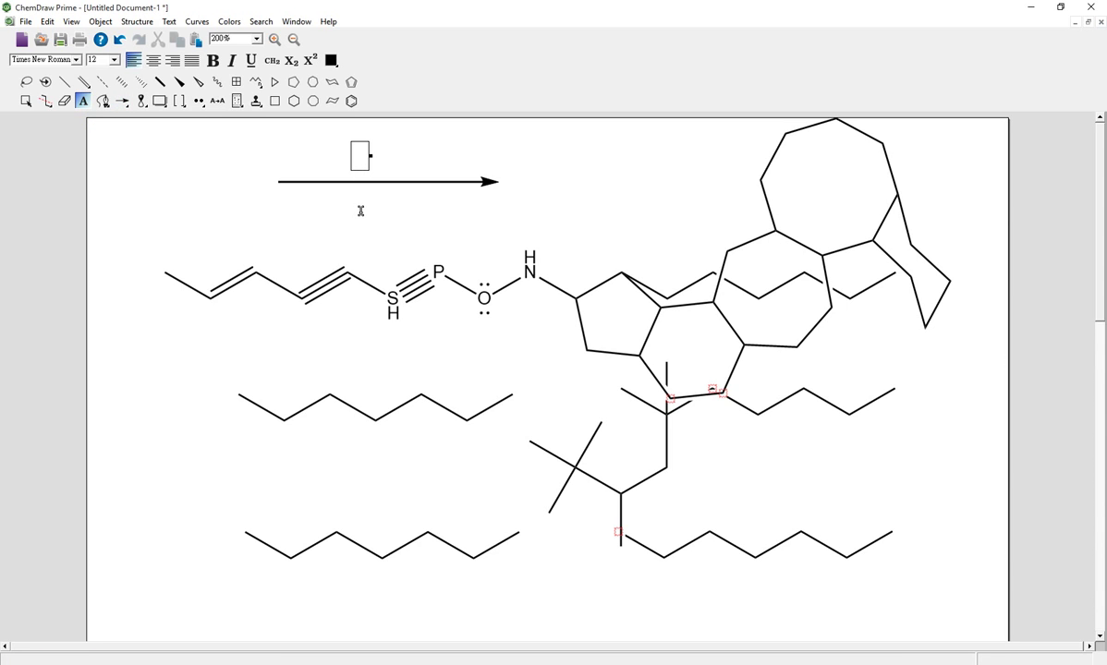
pyautogui.click(358, 205)
pyautogui.click(364, 159)
pyautogui.click(368, 207)
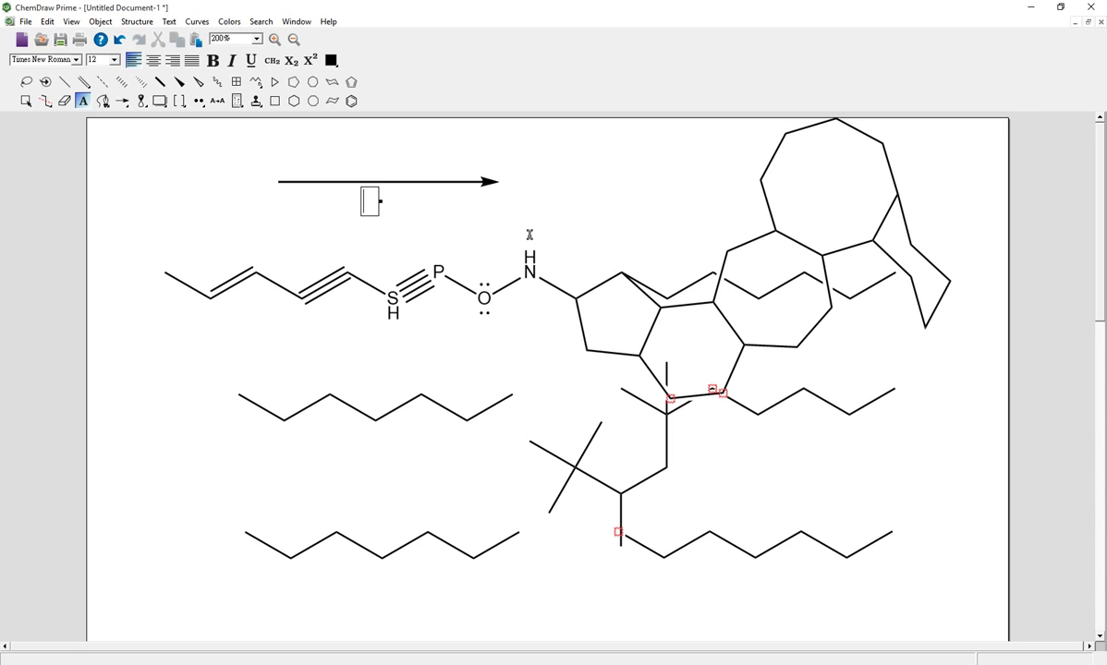